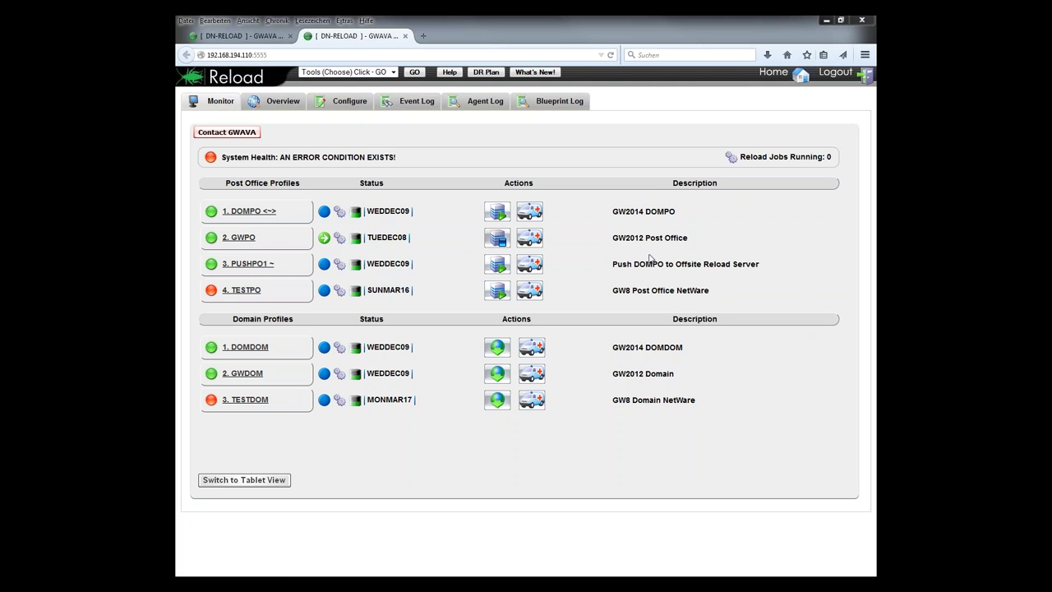
drag(676, 264, 763, 264)
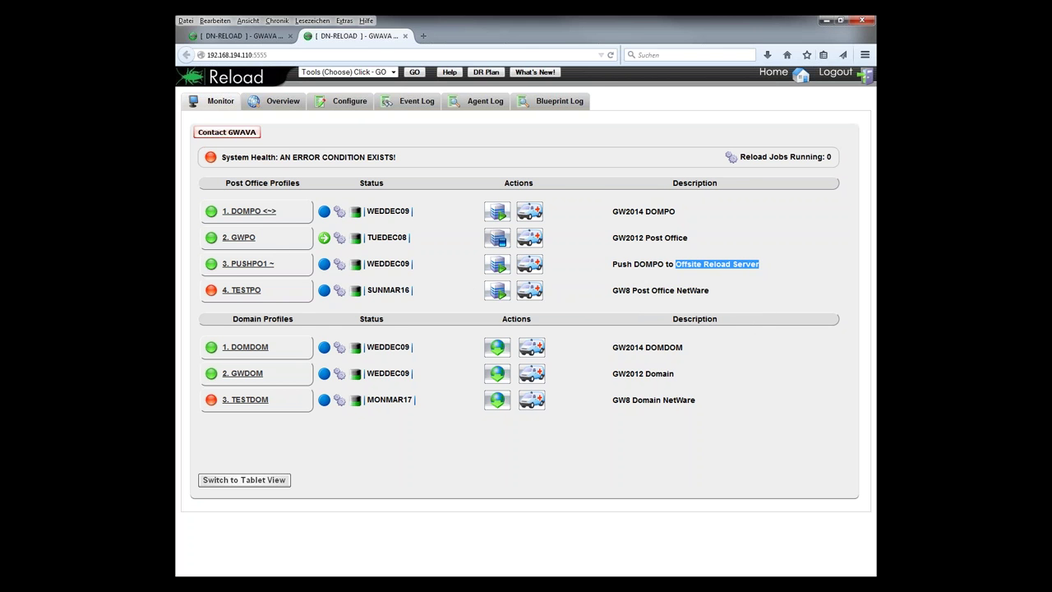
drag(266, 239, 230, 239)
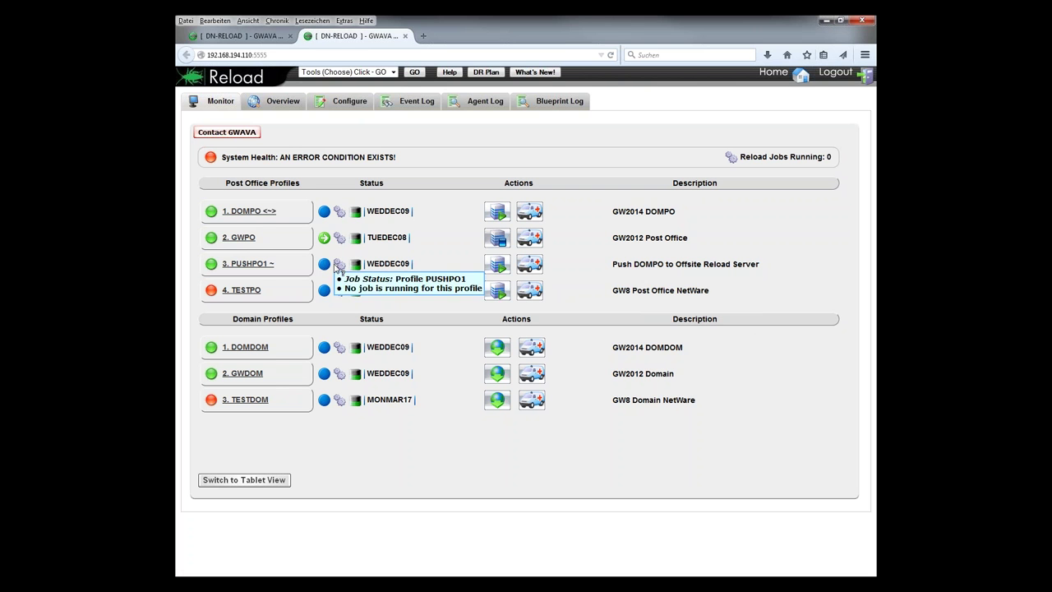
Review the Post Office and POA Settings of the GWPO profile, including the disk space required for the collector.
click(244, 238)
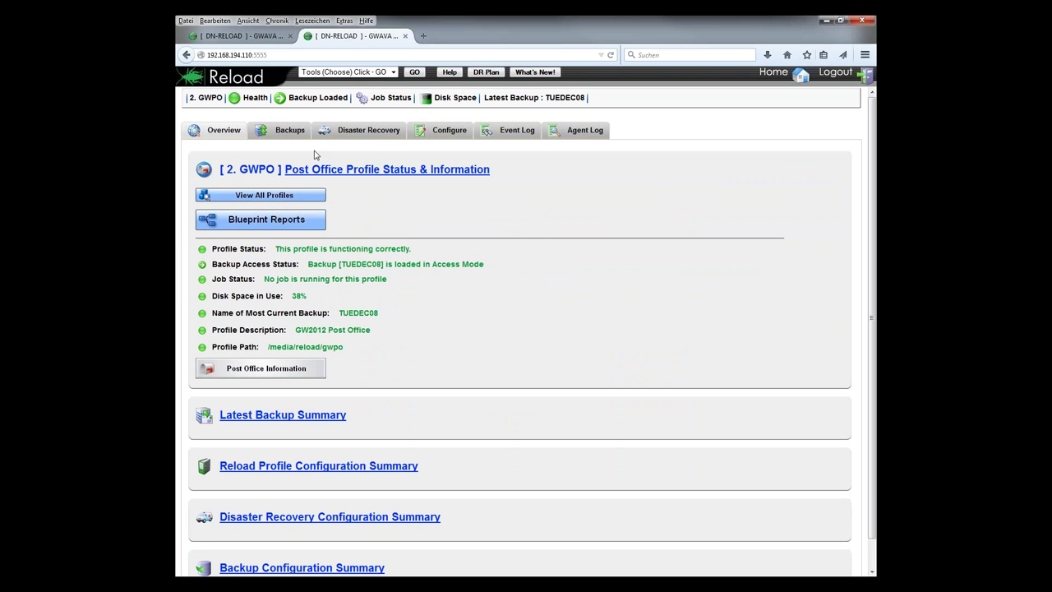
click(441, 133)
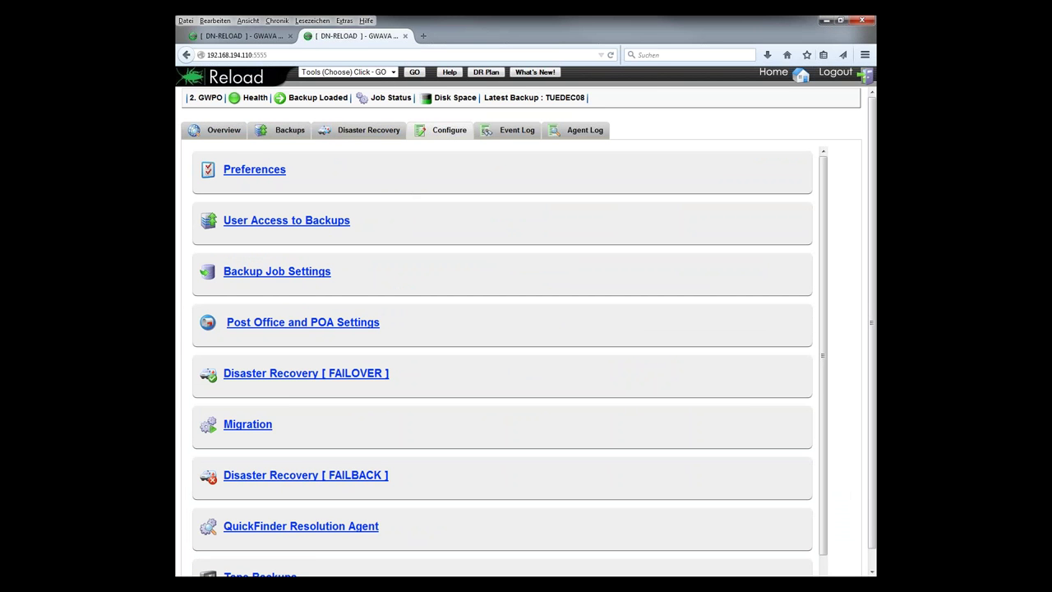
click(311, 325)
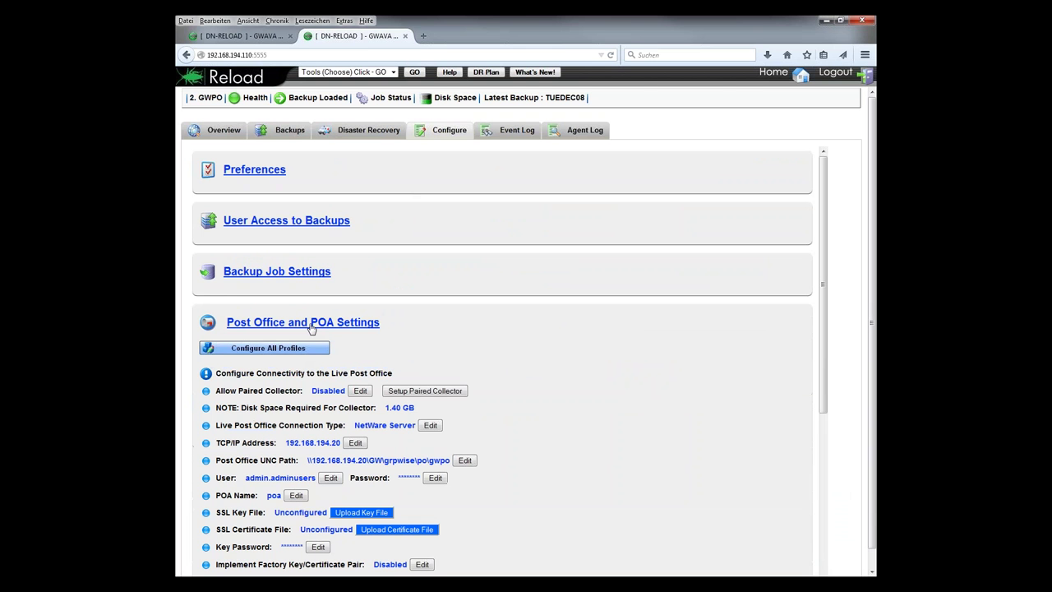
scroll(465, 297, down, 3)
mouse_move(219, 265)
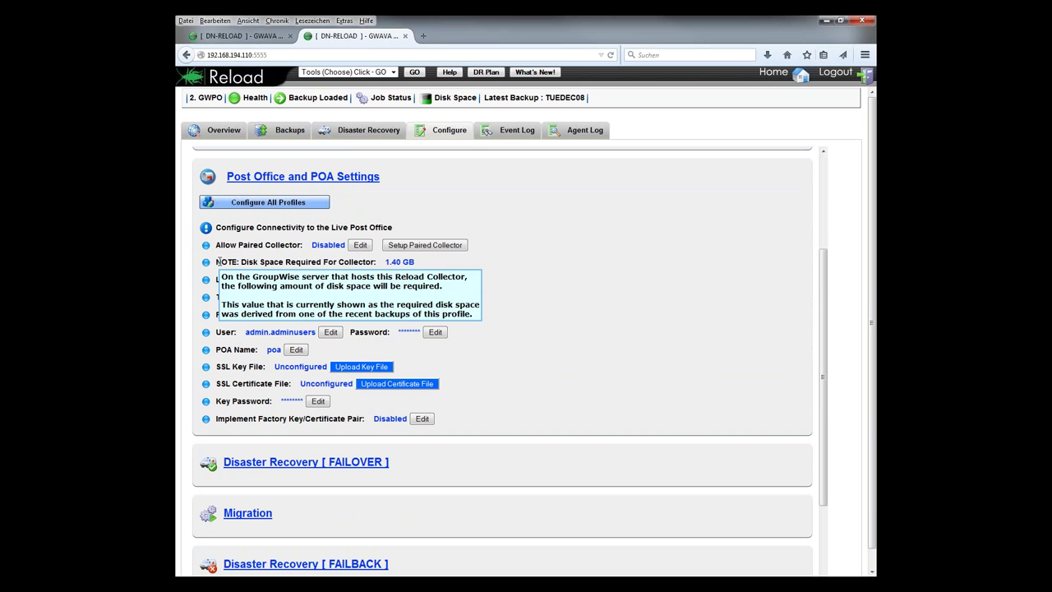
drag(216, 261, 417, 264)
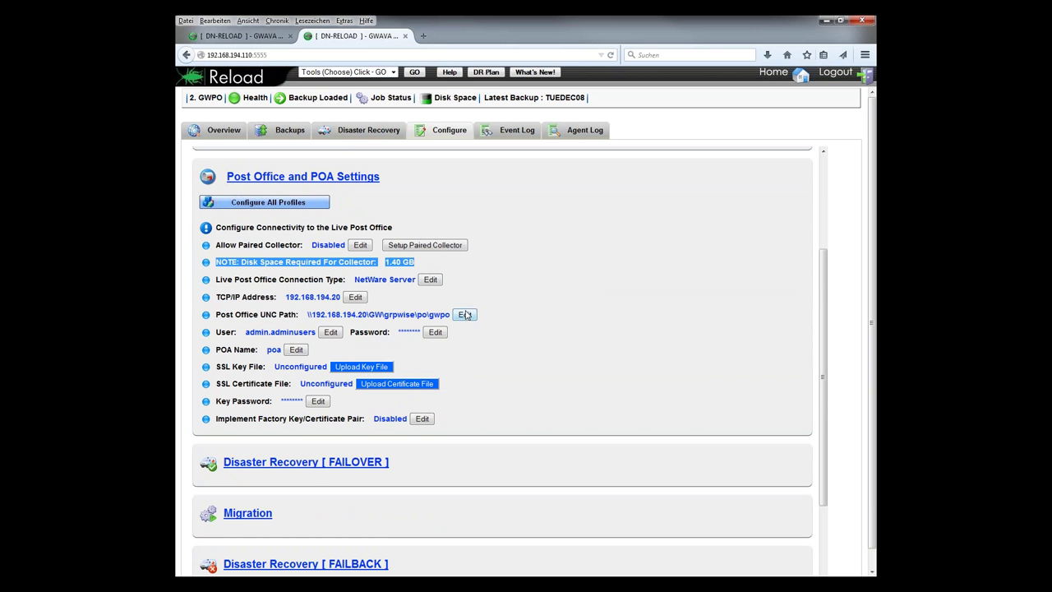
scroll(467, 315, down, 2)
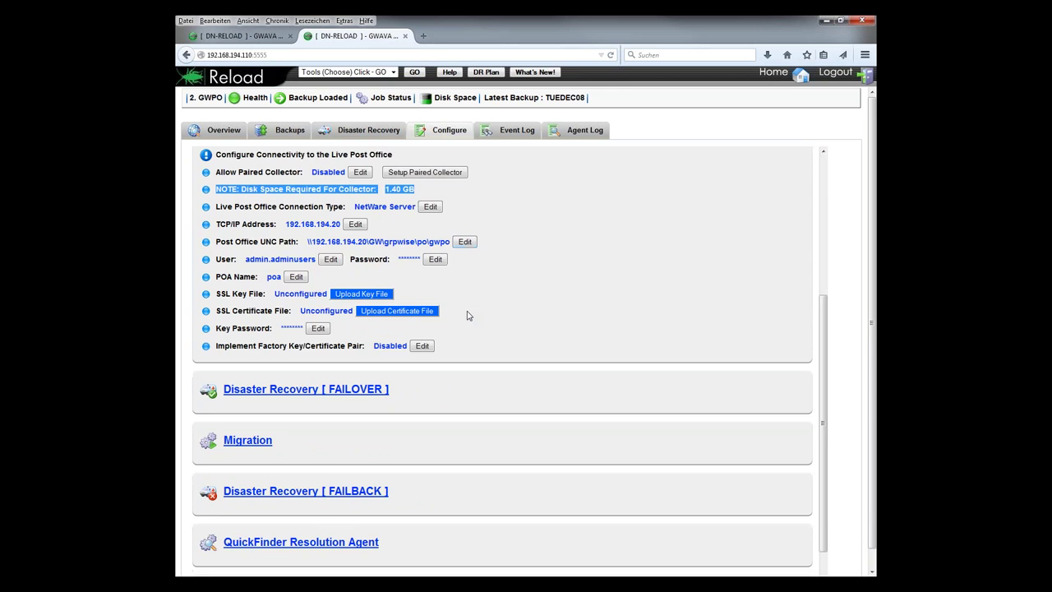
scroll(466, 314, up, 6)
View the prior backups of the GWPO profile that access can be turned on for.
click(290, 132)
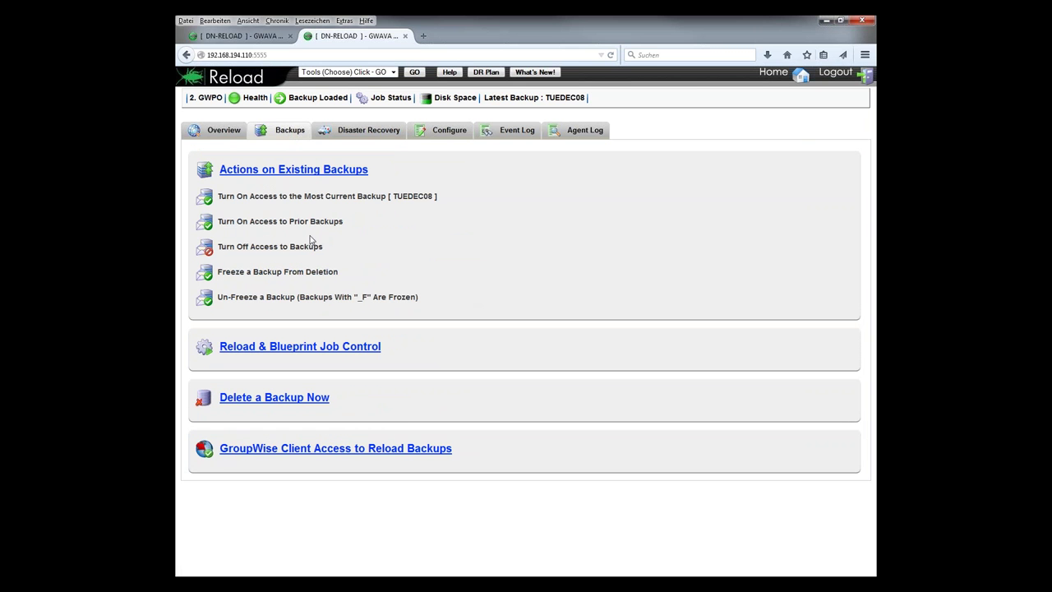
click(269, 225)
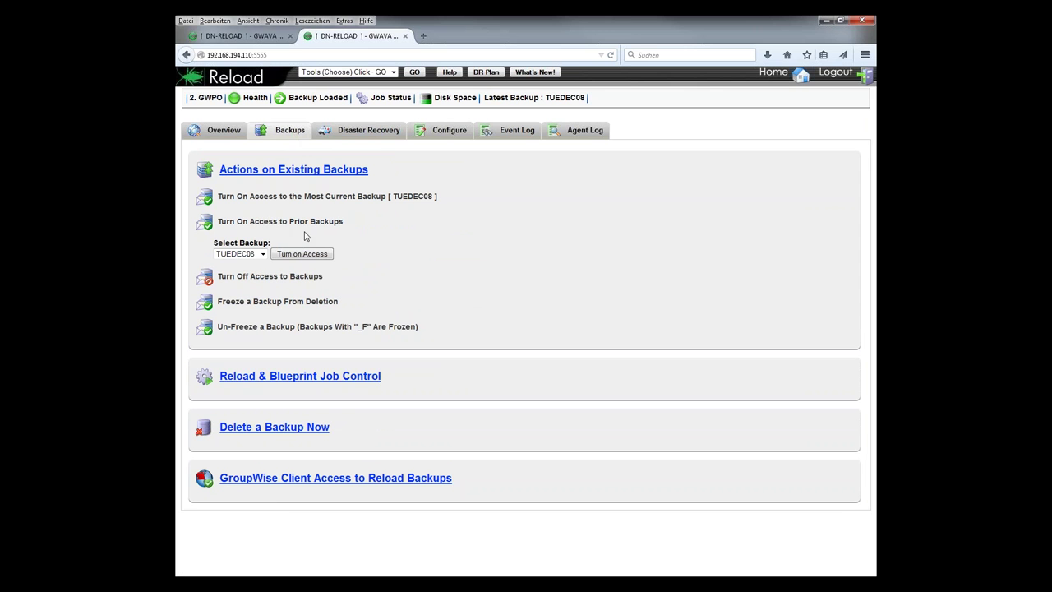
click(264, 254)
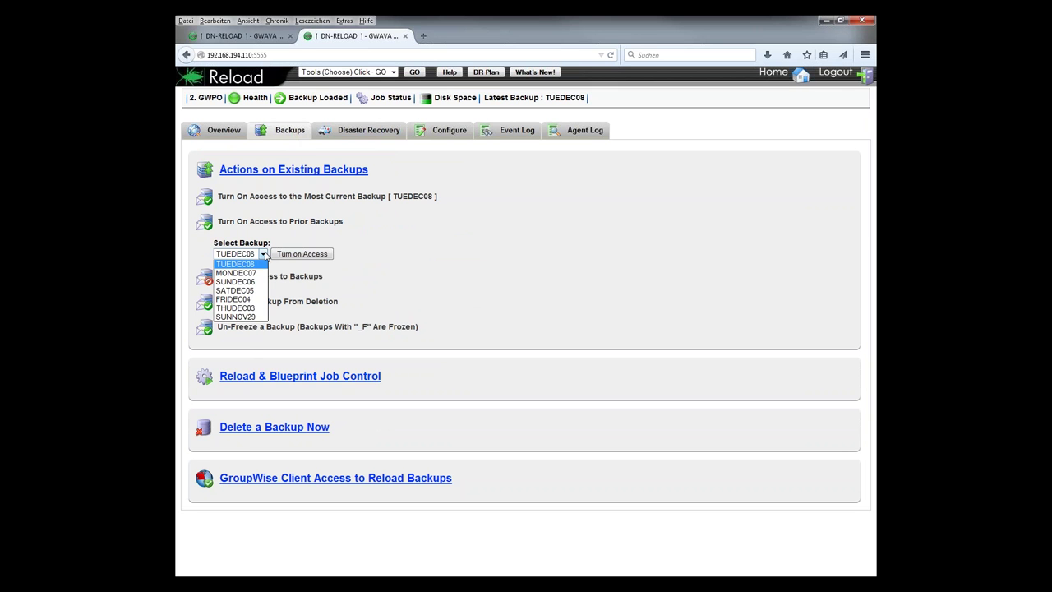
click(336, 273)
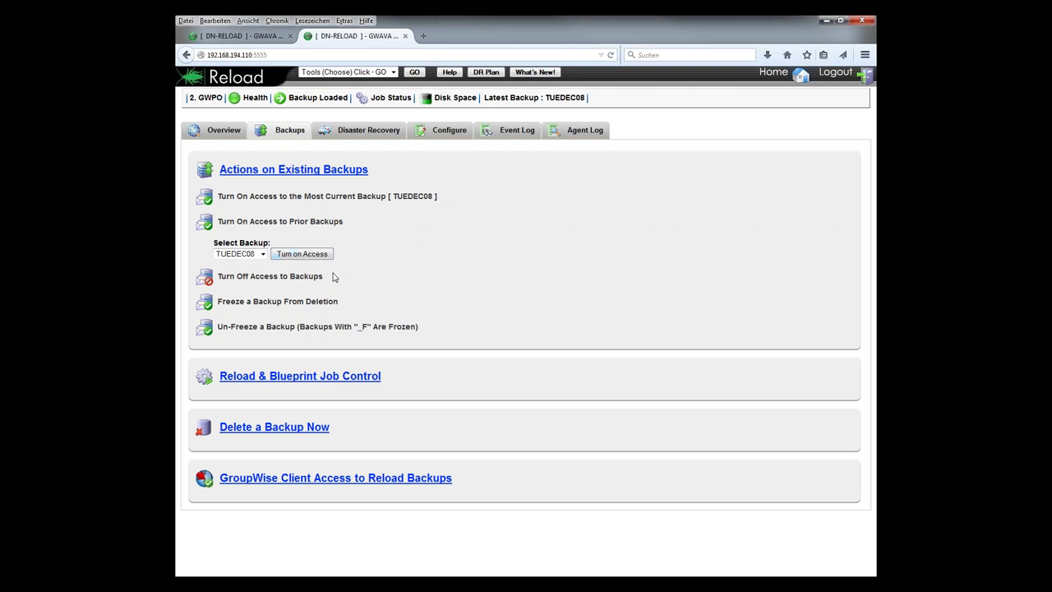
Freeze the SUNNOV29 backup of the GWPO profile from deletion.
click(244, 304)
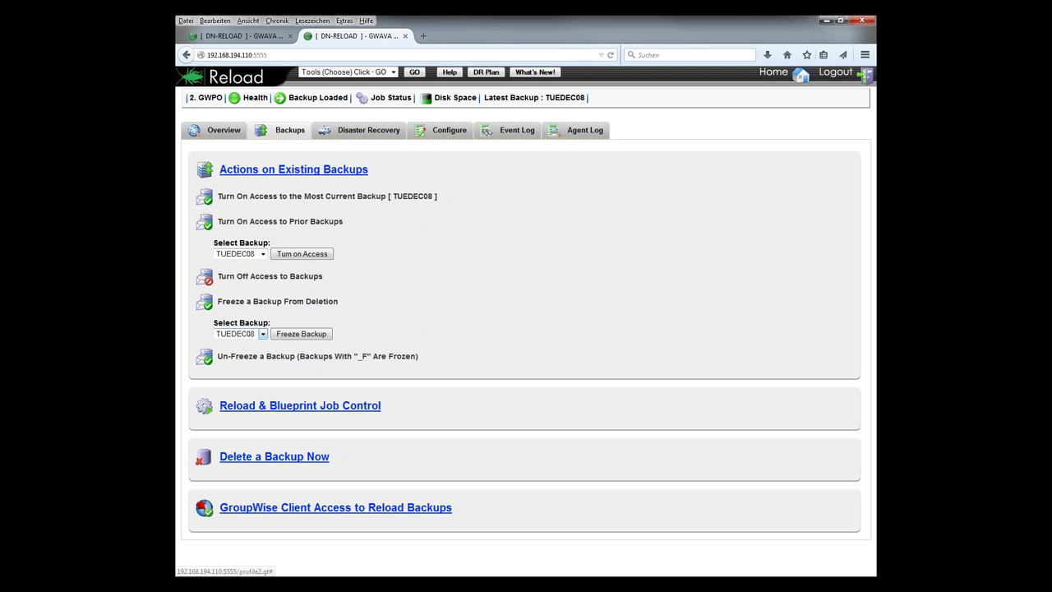
click(262, 334)
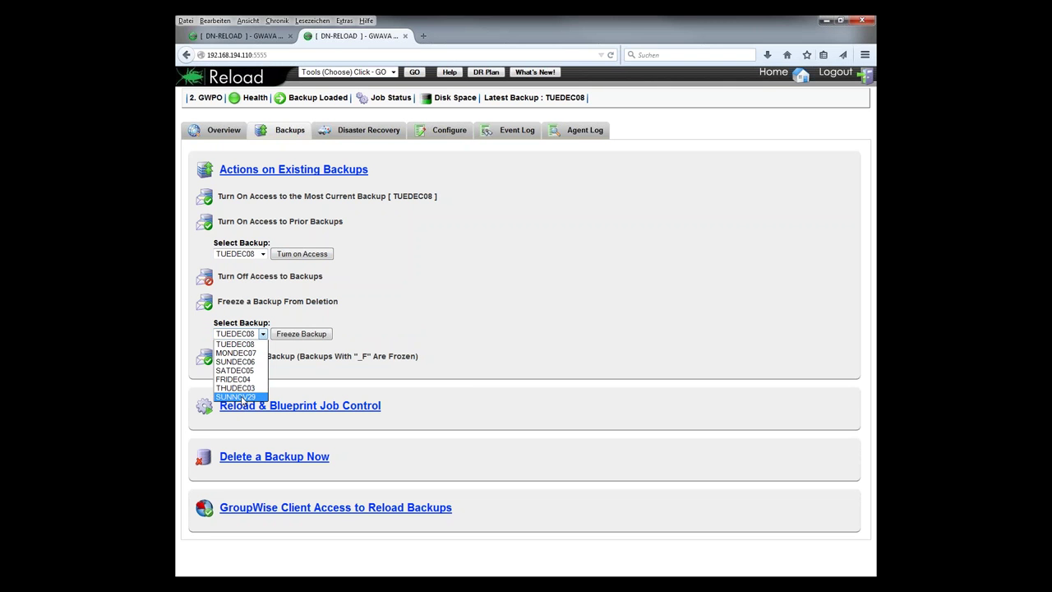
click(236, 397)
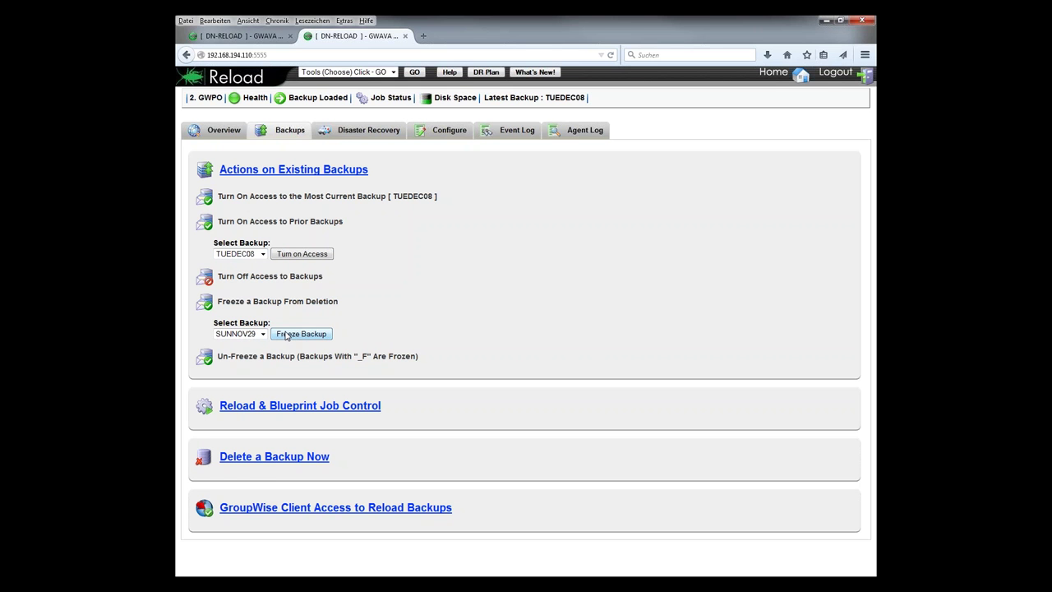
click(316, 337)
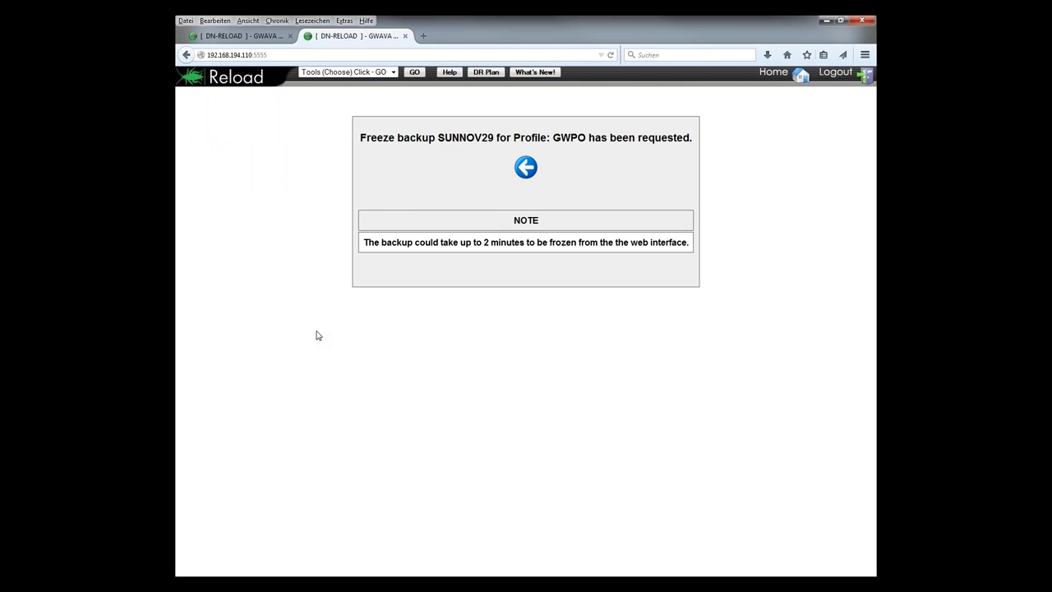
Reopen the GWPO profile's backup actions from the home page and check how SUNNOV29 is listed among the backups to freeze.
click(781, 76)
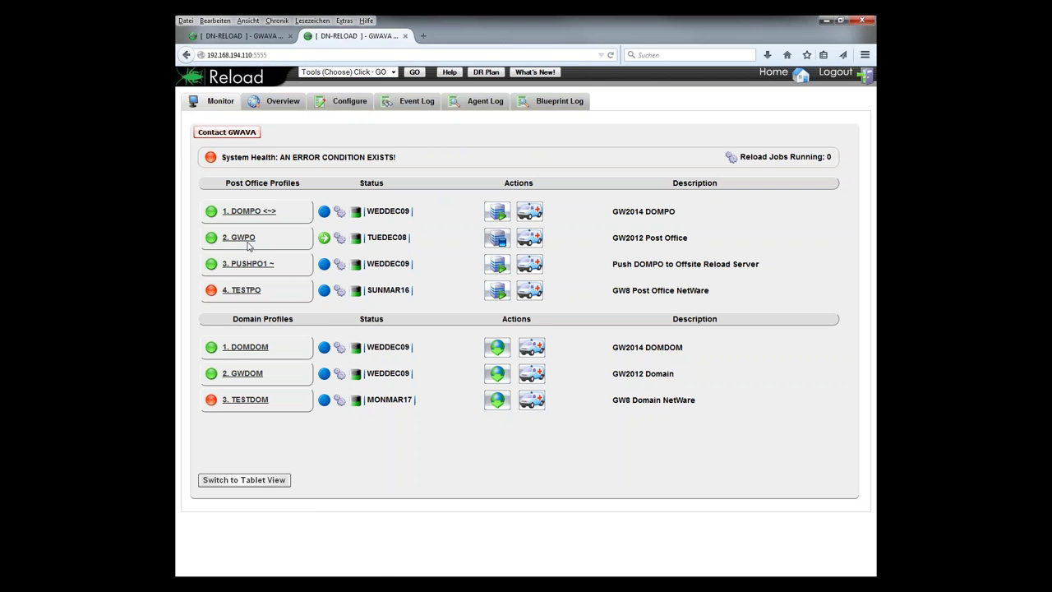
click(238, 237)
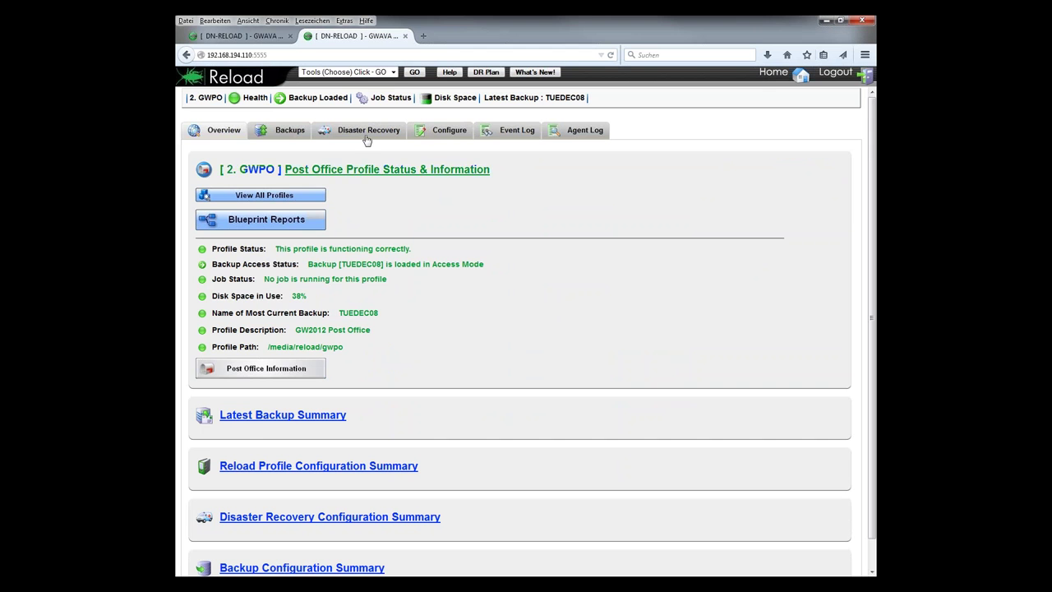
click(296, 133)
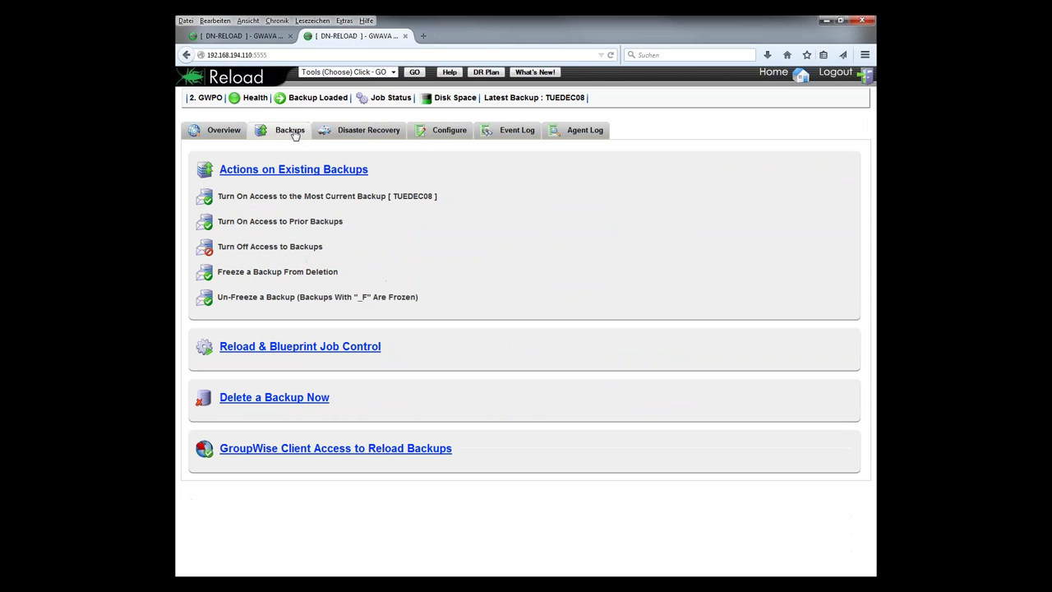
click(274, 273)
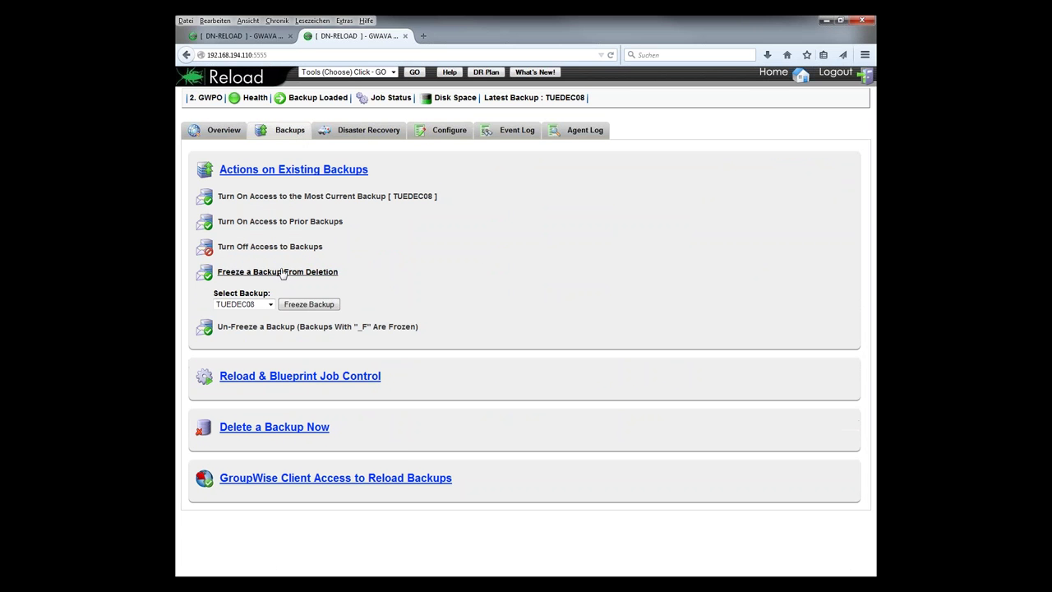
click(270, 305)
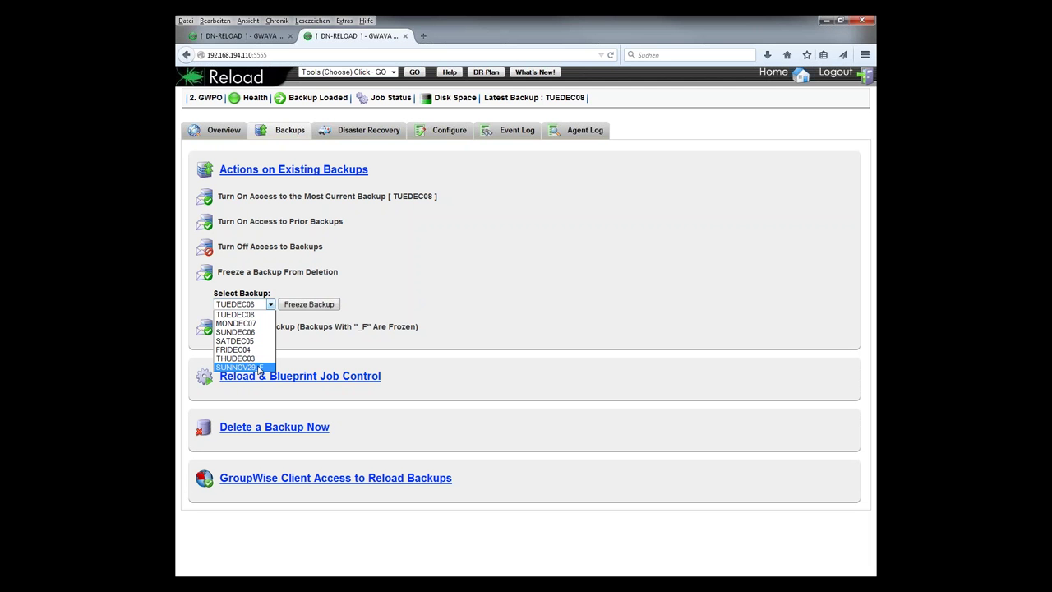
click(370, 337)
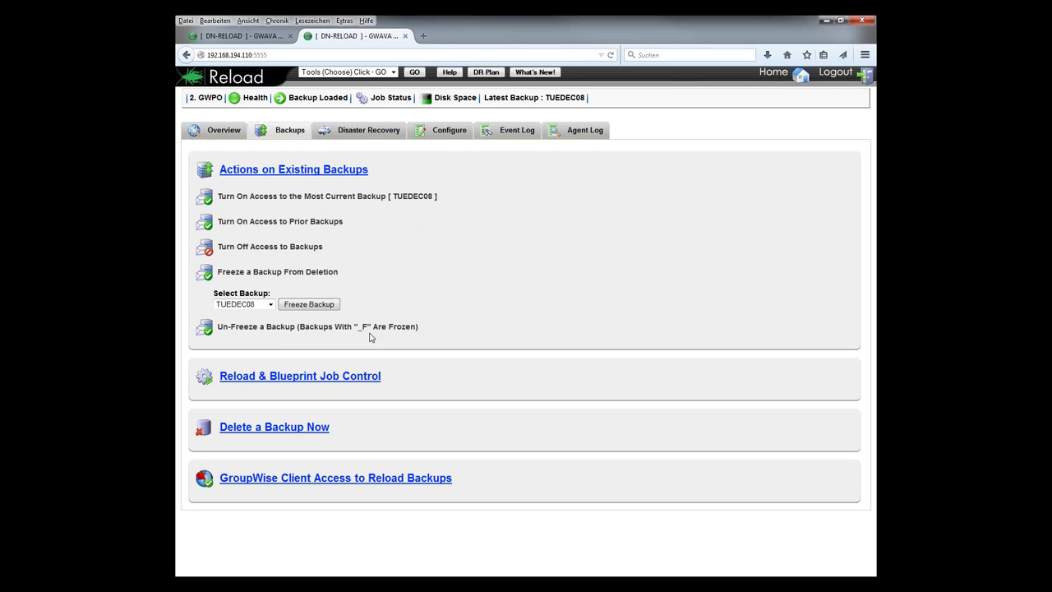
Un-freeze the SUNNOV29_F backup of the GWPO profile.
click(254, 329)
click(270, 359)
click(252, 423)
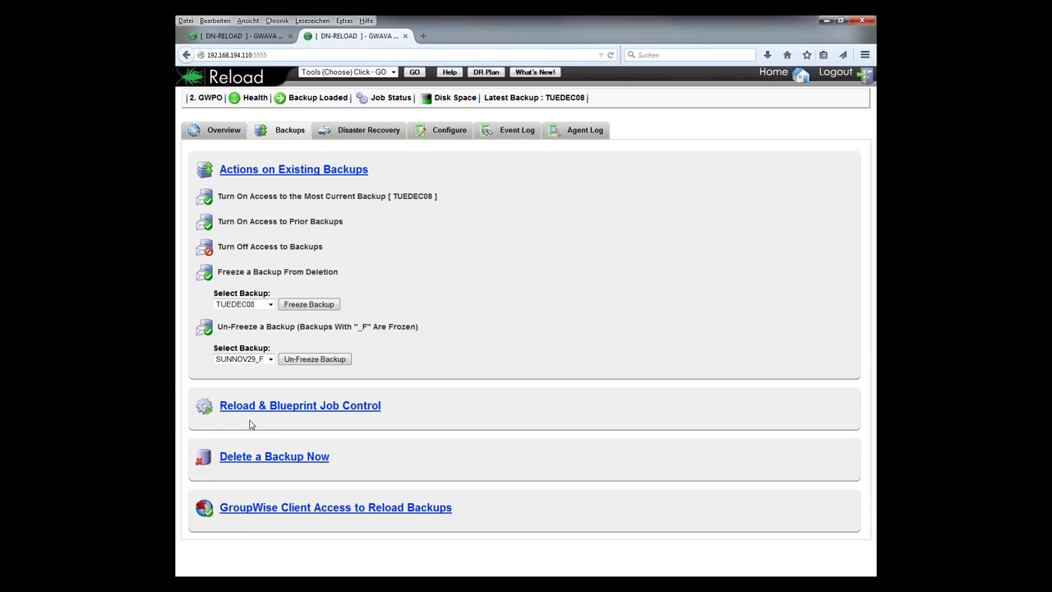
click(303, 360)
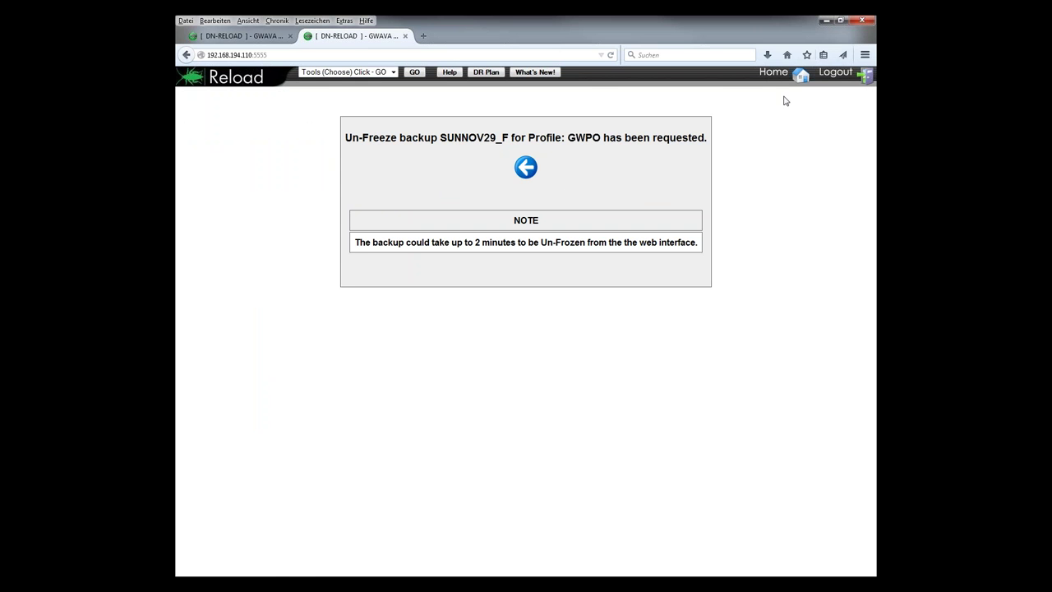
Reopen the GWPO profile's backups and select SUNNOV29 in the immediate deletion options without deleting it.
click(801, 76)
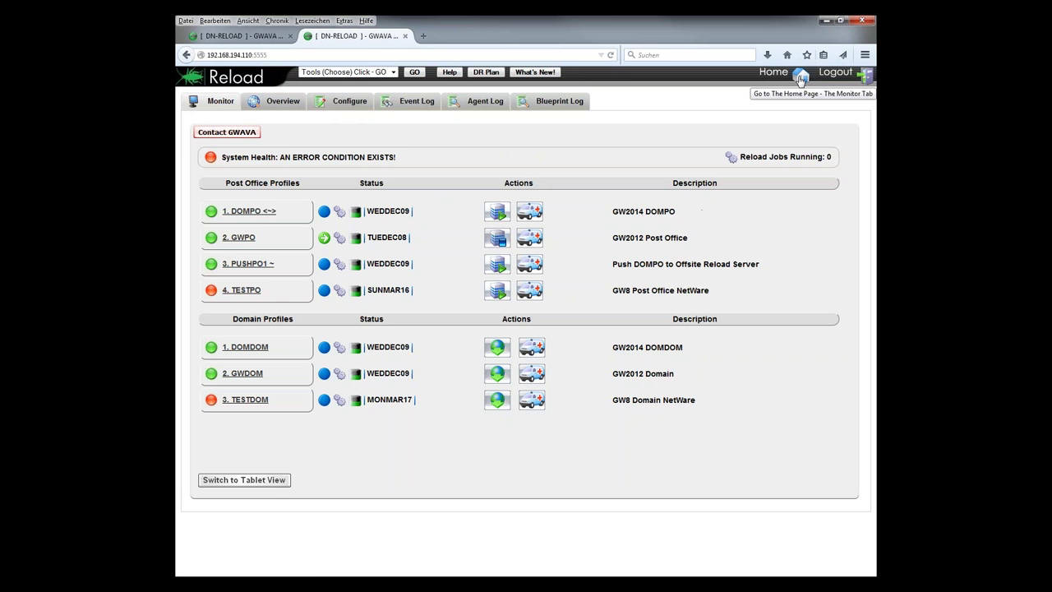
click(239, 240)
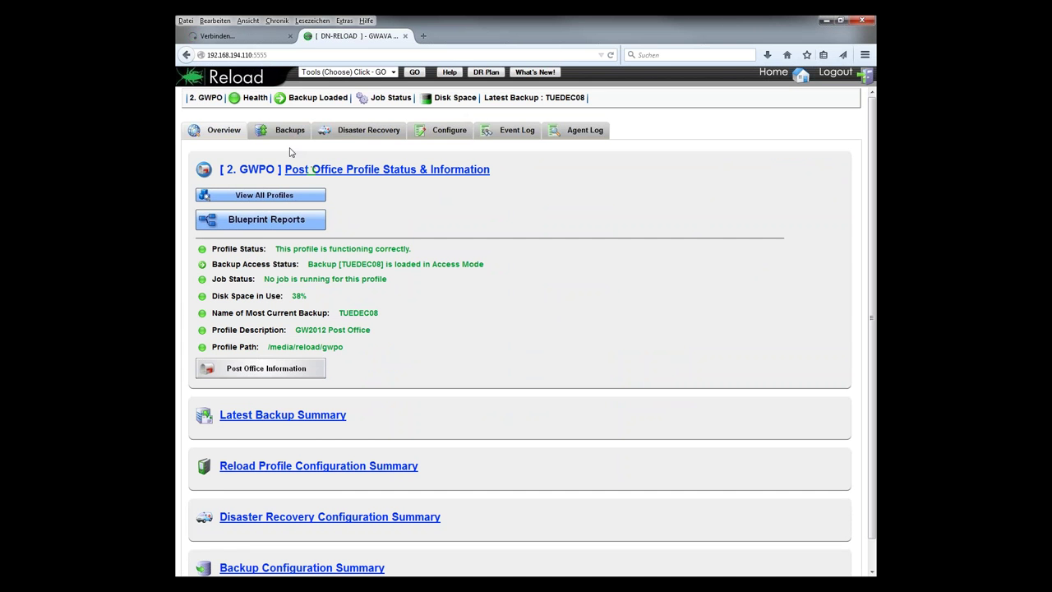
click(290, 132)
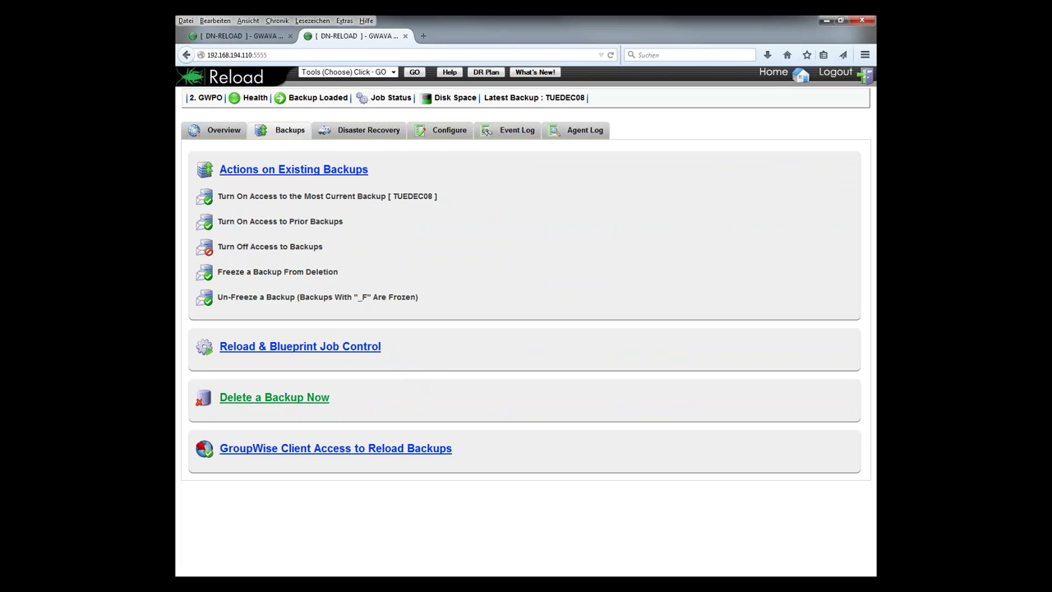
click(271, 400)
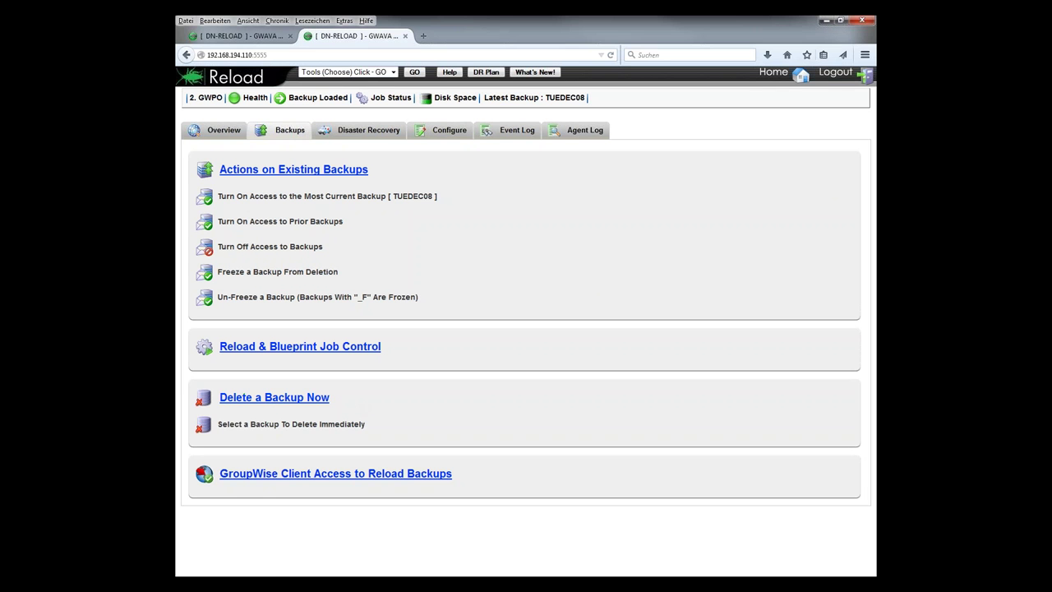
click(337, 426)
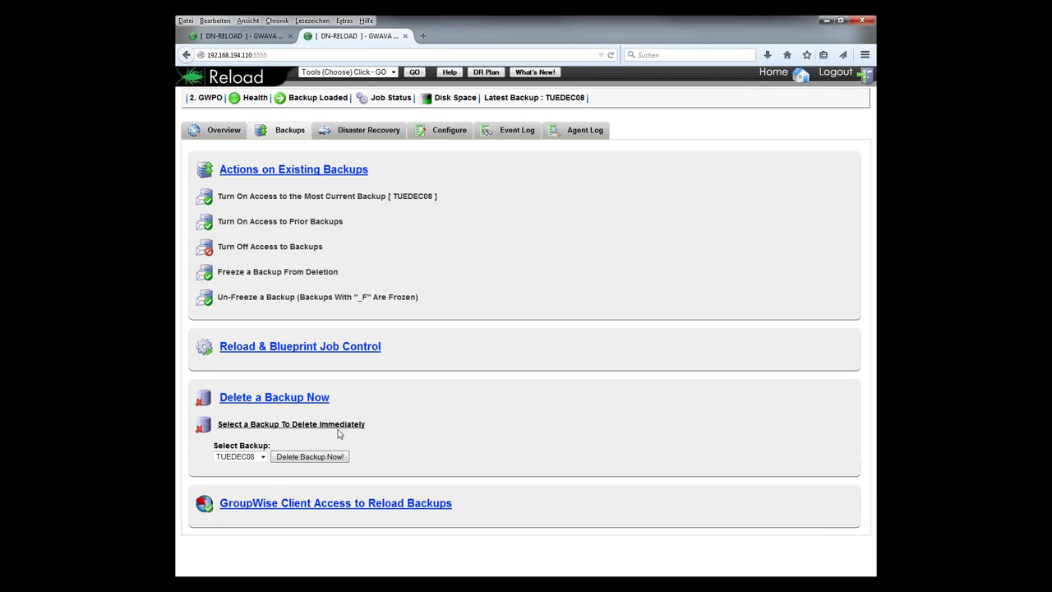
click(262, 457)
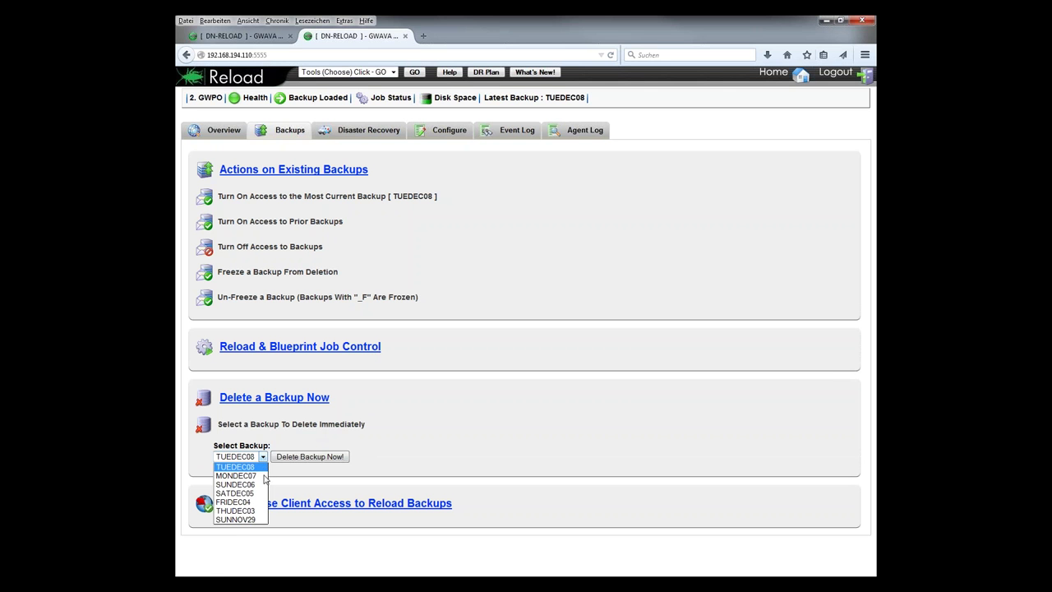
click(241, 519)
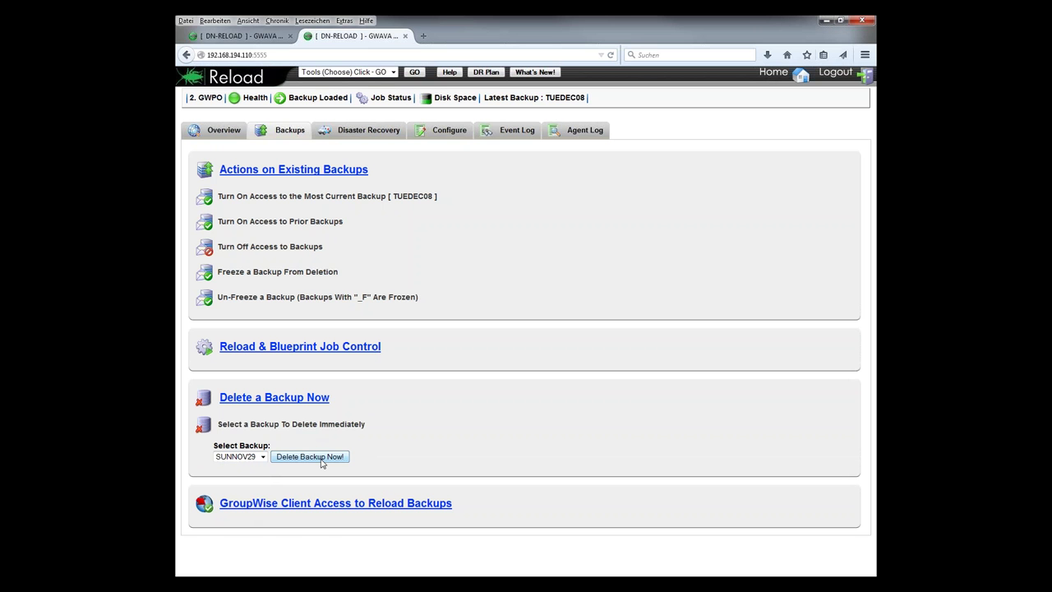
Examine the GWPO profile's Tape Backups configuration, including its TAR Split/ZIP Settings.
click(458, 137)
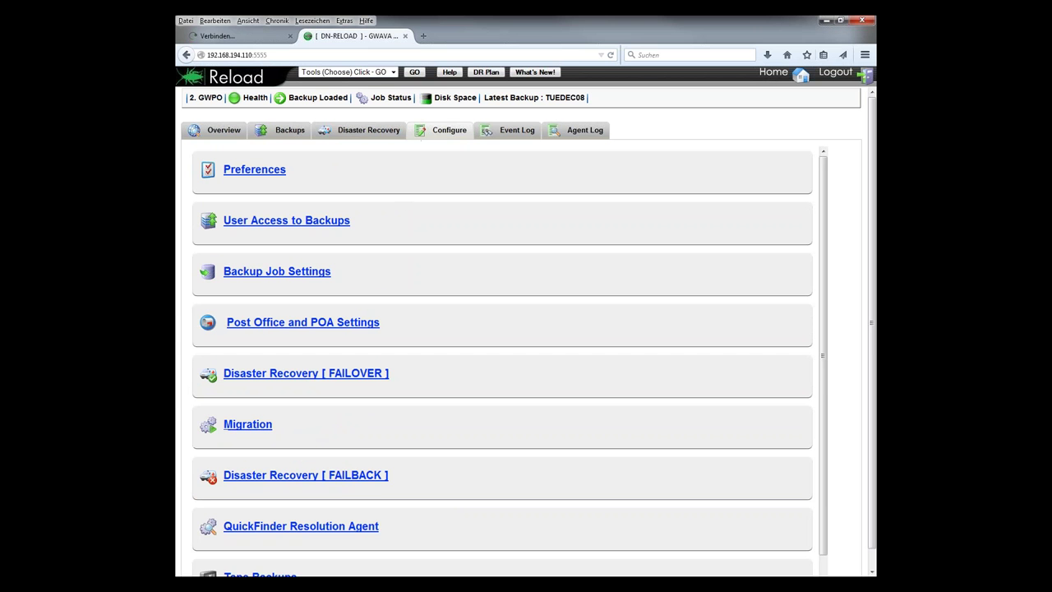
scroll(452, 315, down, 1)
scroll(289, 528, down, 1)
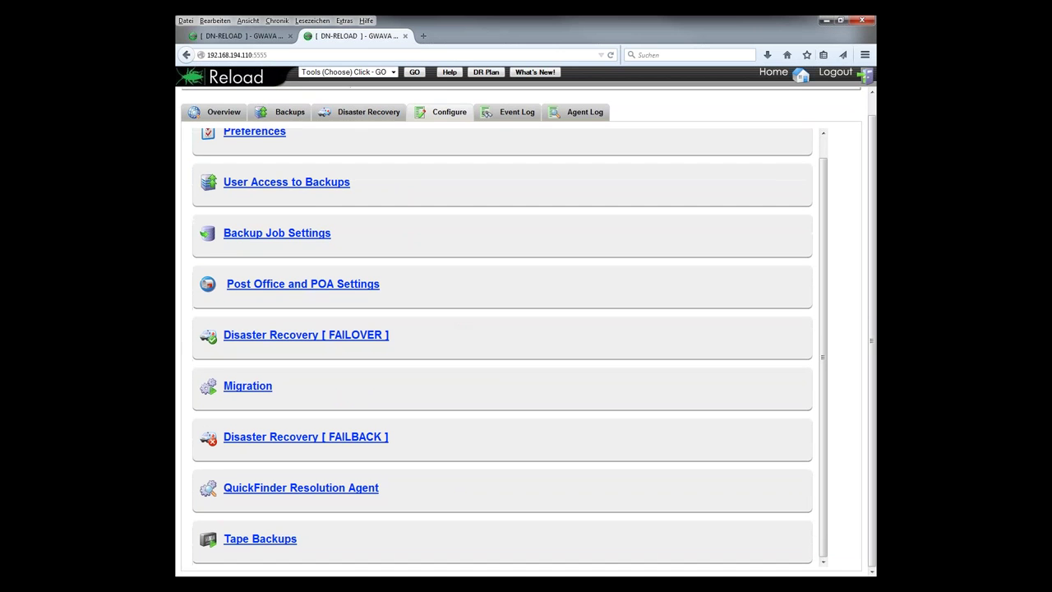
click(274, 537)
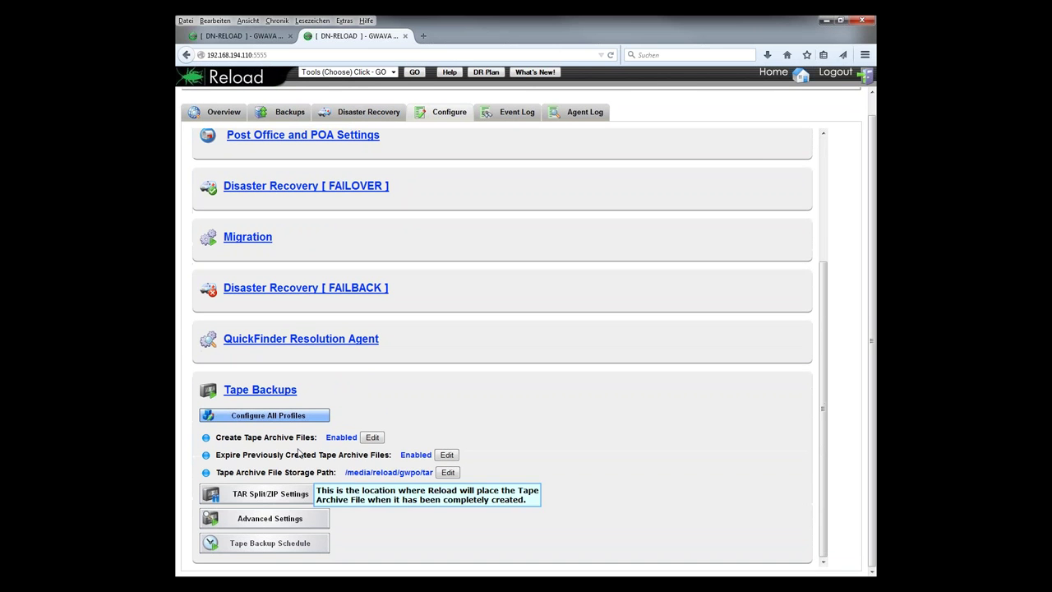
click(277, 497)
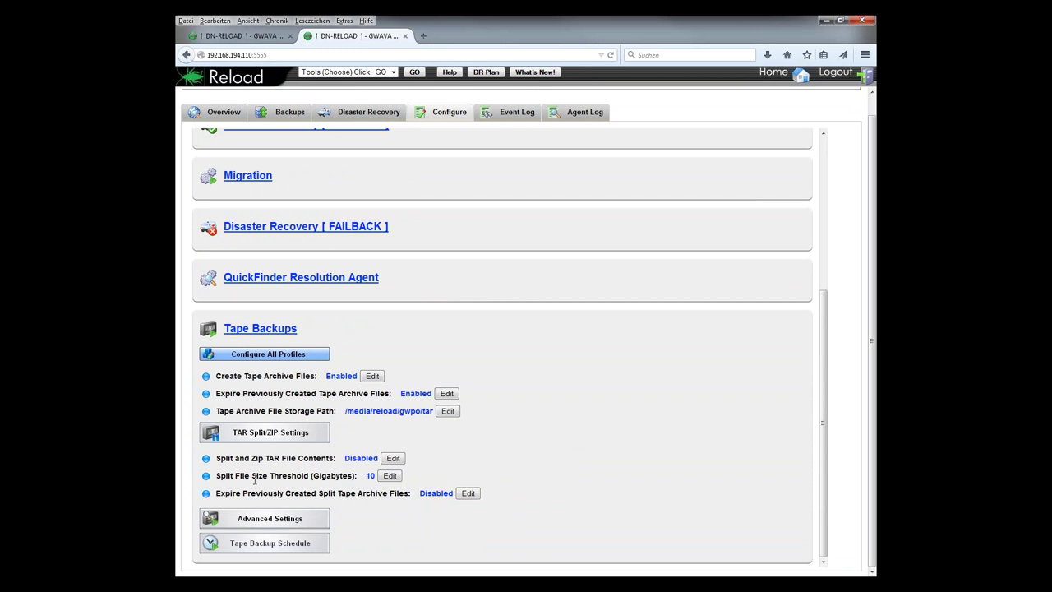
Select Enabled for Split and Zip TAR File Contents in the GWPO tape backup settings without saving it.
drag(258, 476, 302, 477)
click(393, 458)
click(384, 458)
click(363, 476)
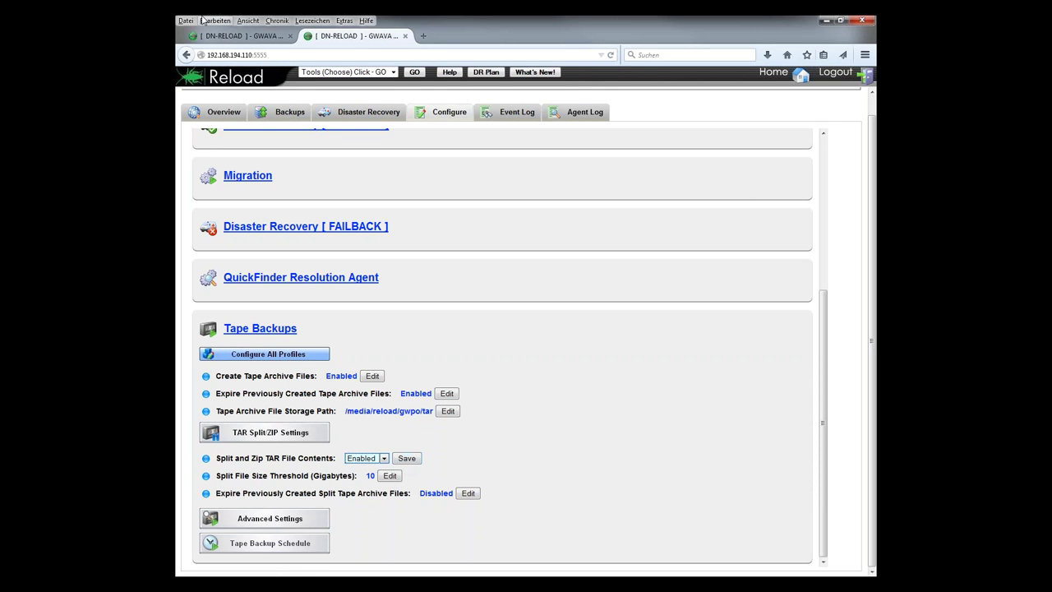
Return to the home page and open the Upgrade tool.
click(799, 82)
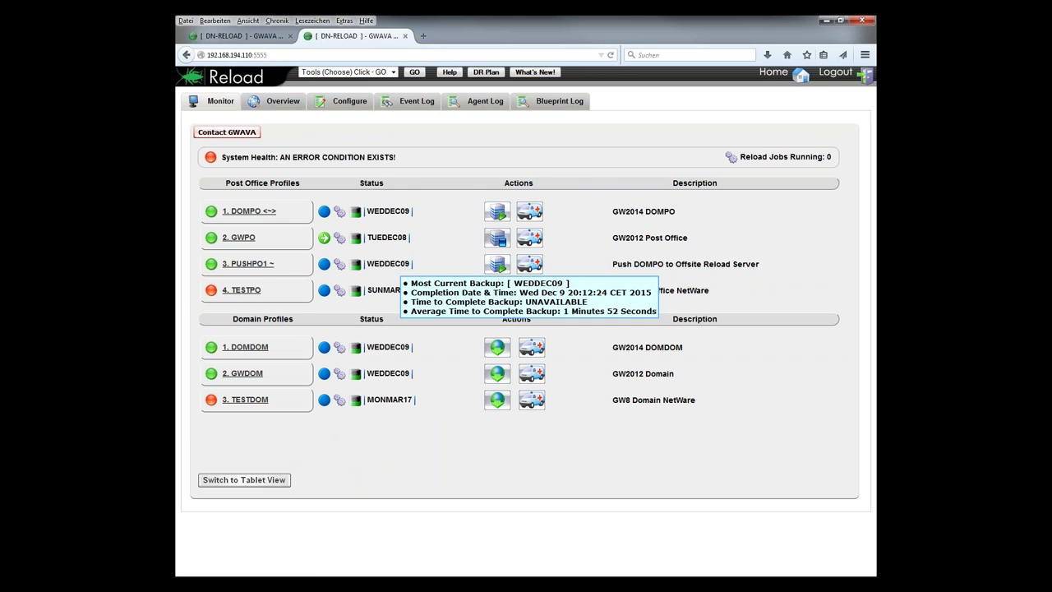
click(394, 73)
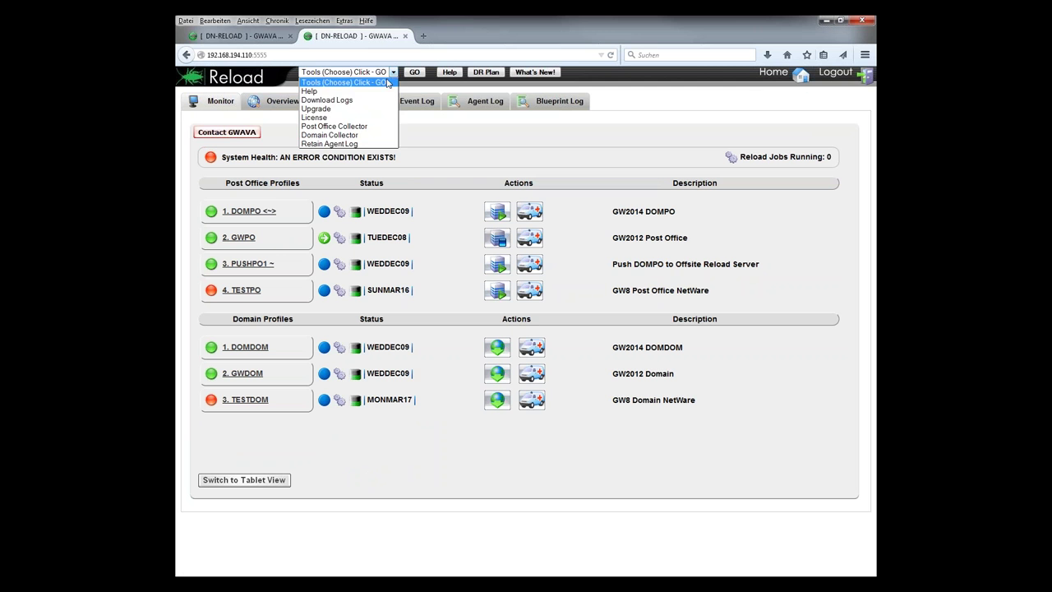
click(328, 109)
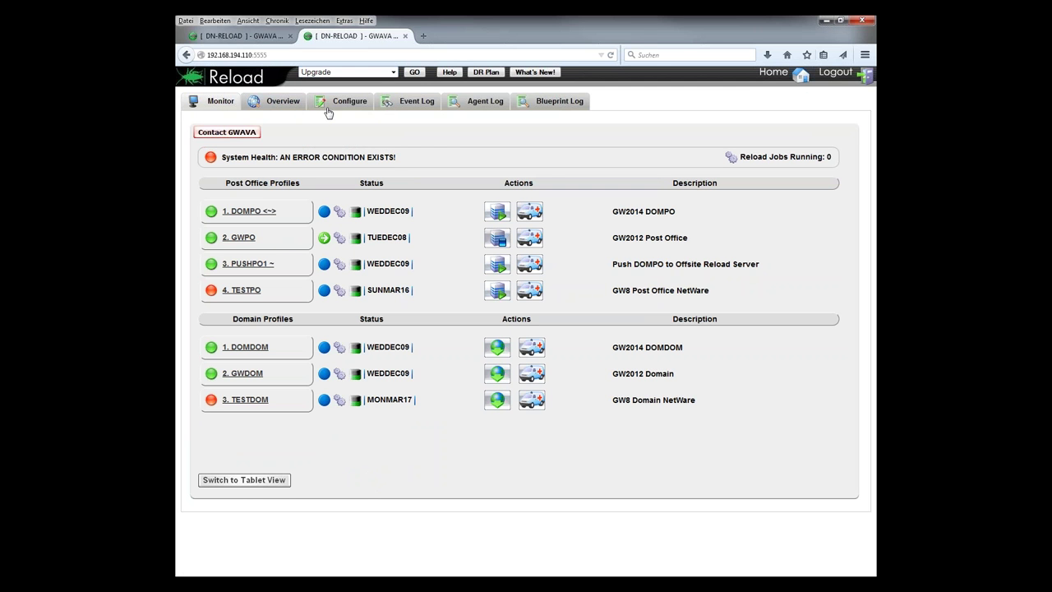
click(414, 73)
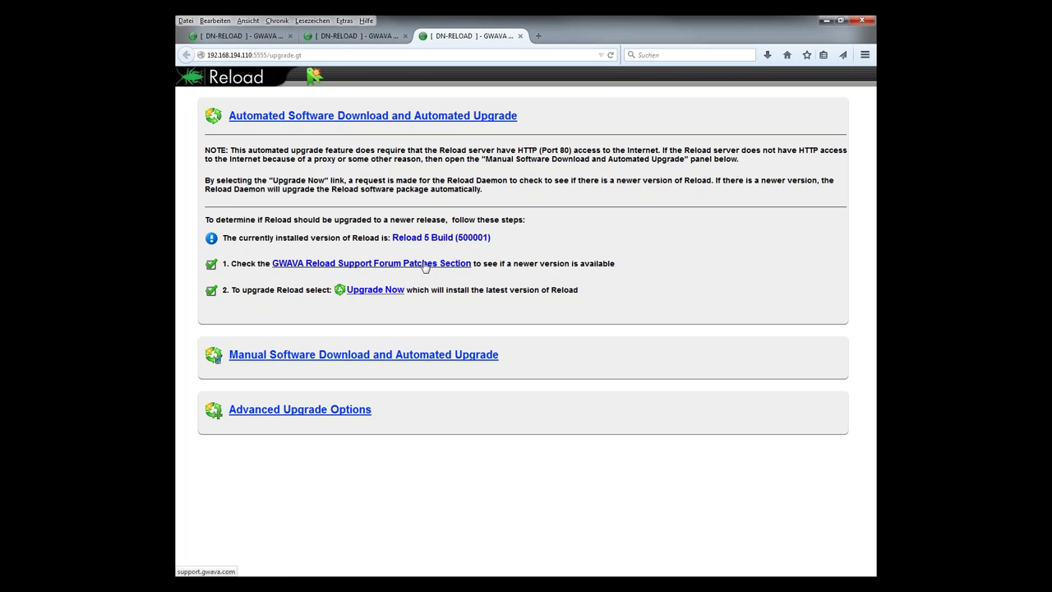
Examine the automated upgrade section and expand Advanced Upgrade Options to view the field test, rollback and custom build choices.
click(380, 289)
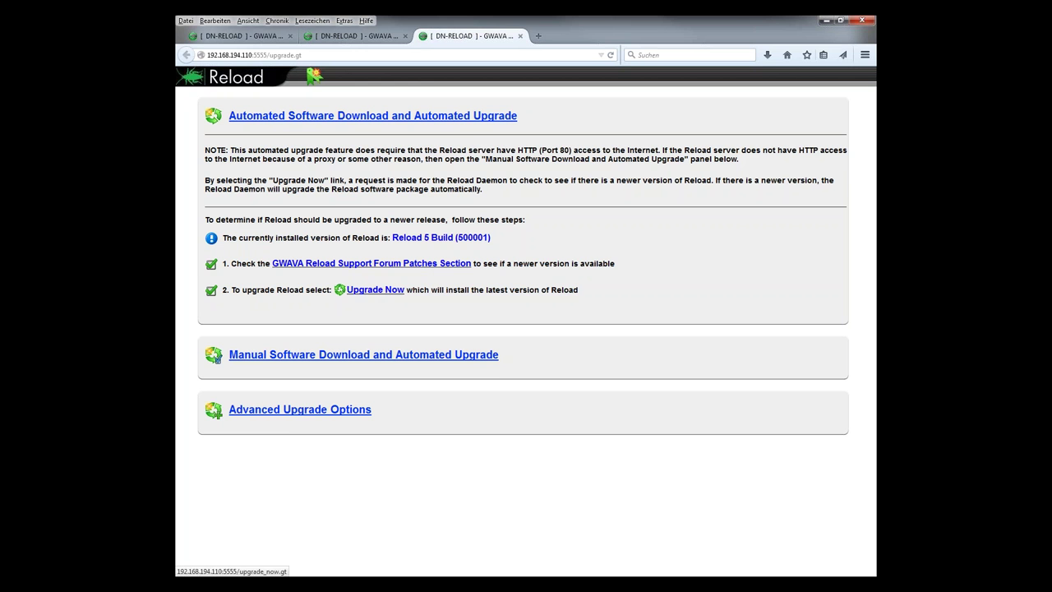
click(325, 409)
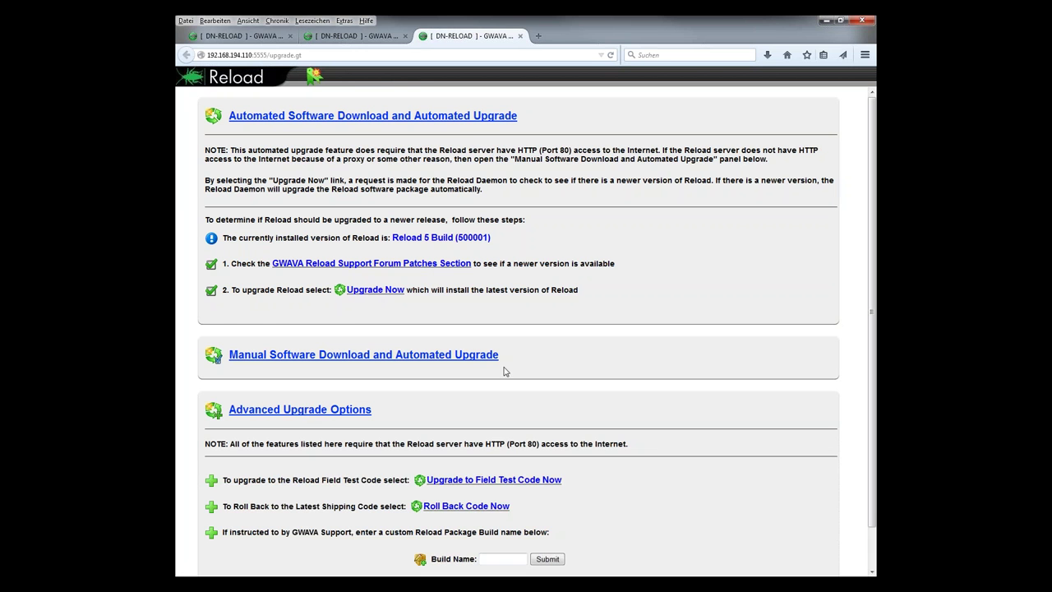
scroll(549, 372, down, 2)
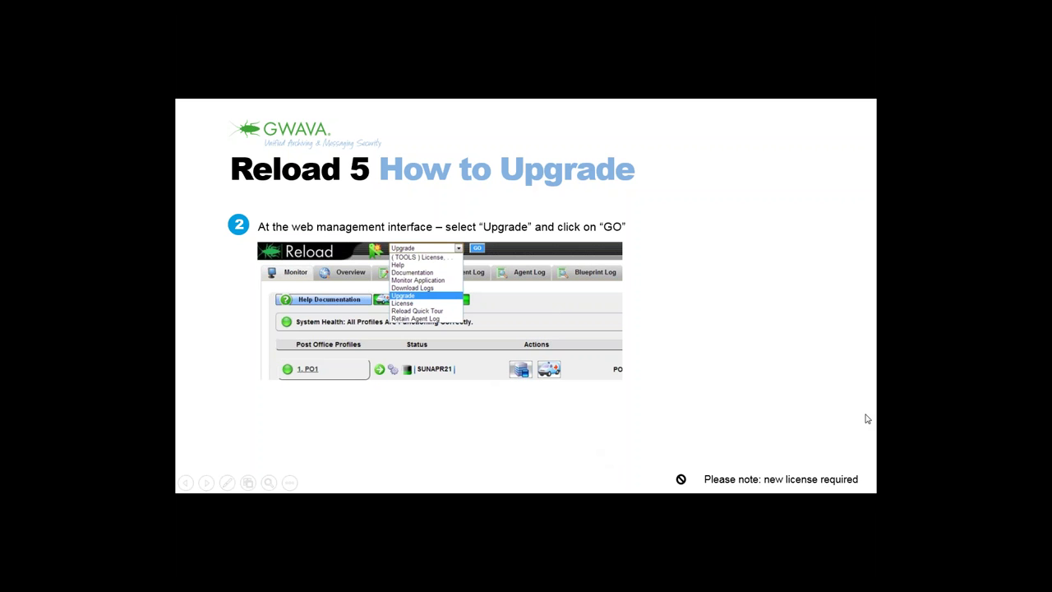
key(Right)
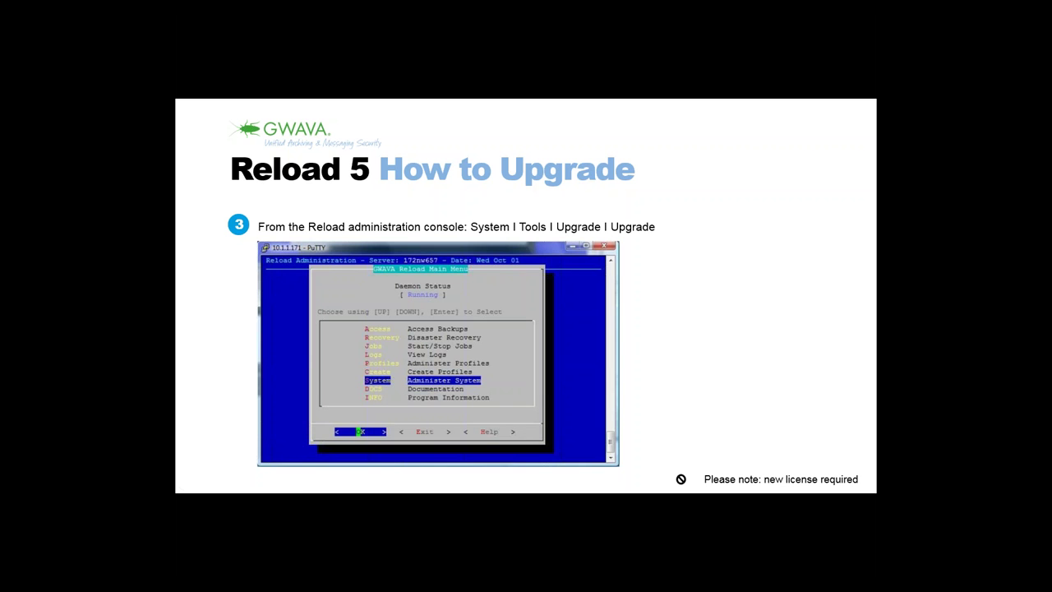